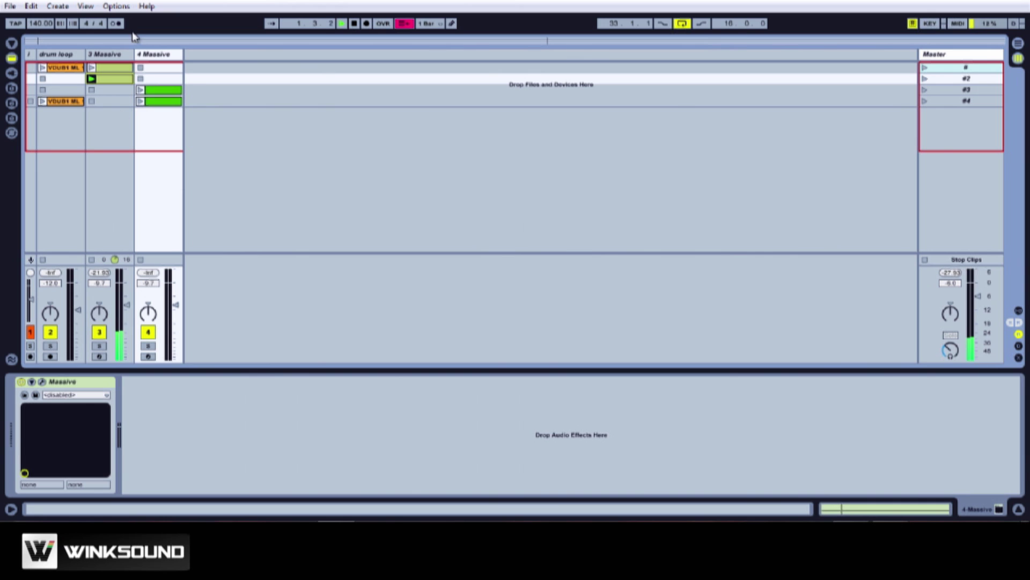
Step: Show the Pitchy Performer bass patch's 7 PERF curve on track 3, then select track 4
double_click(113, 54)
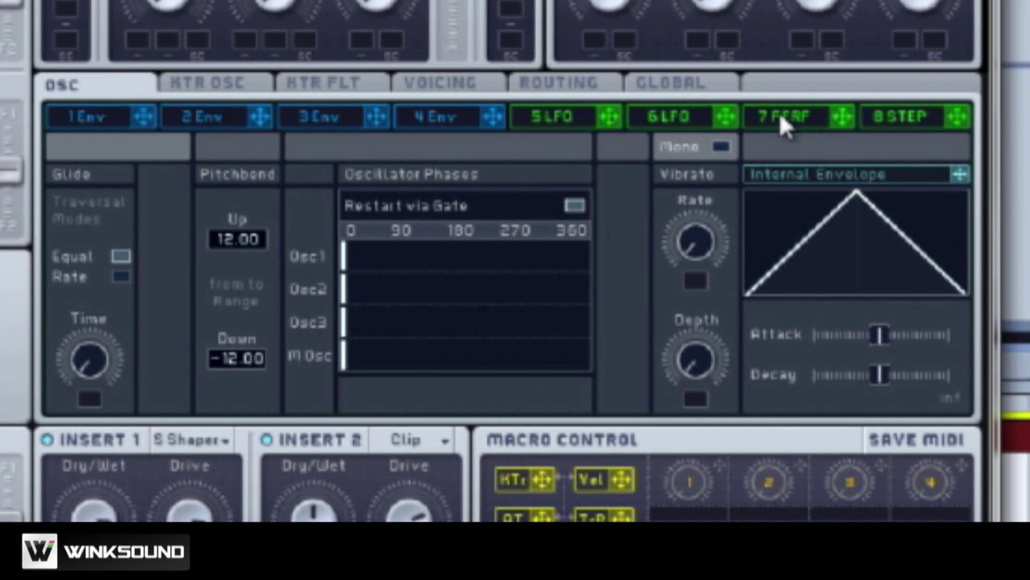
left_click(780, 112)
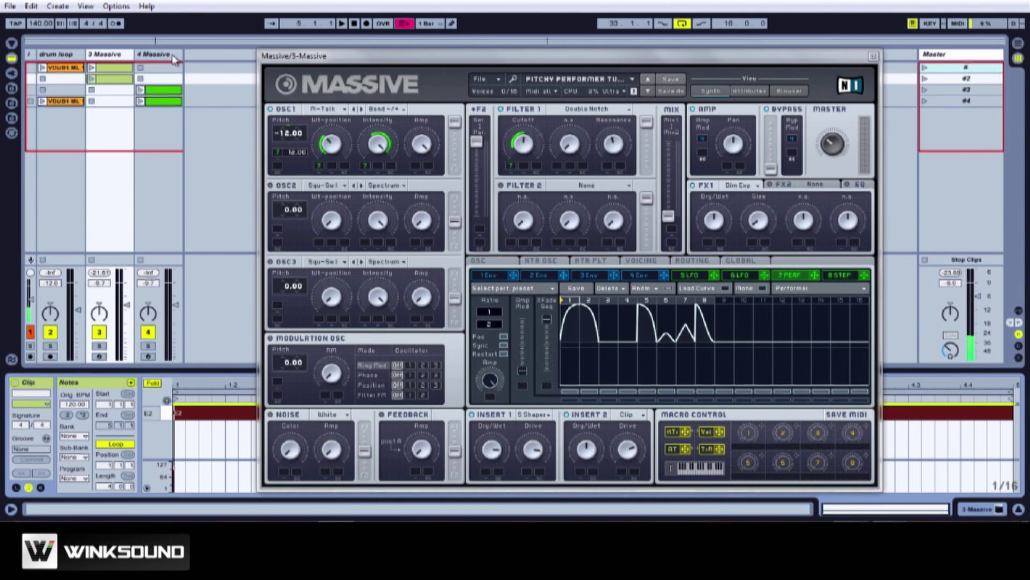
left_click(170, 54)
Step: Start track 4's bass clip and open its Massive instrument
double_click(174, 55)
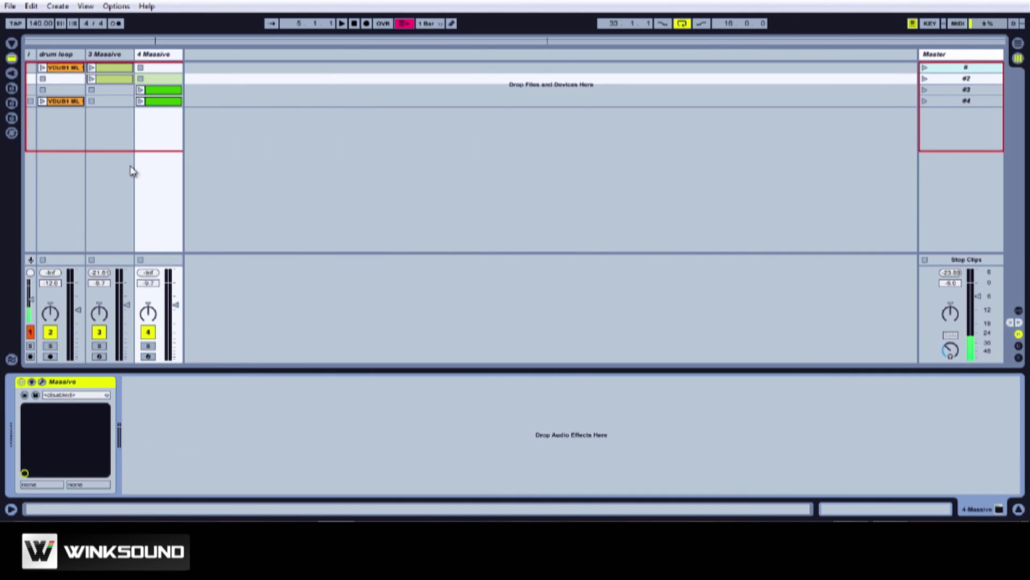
left_click(141, 97)
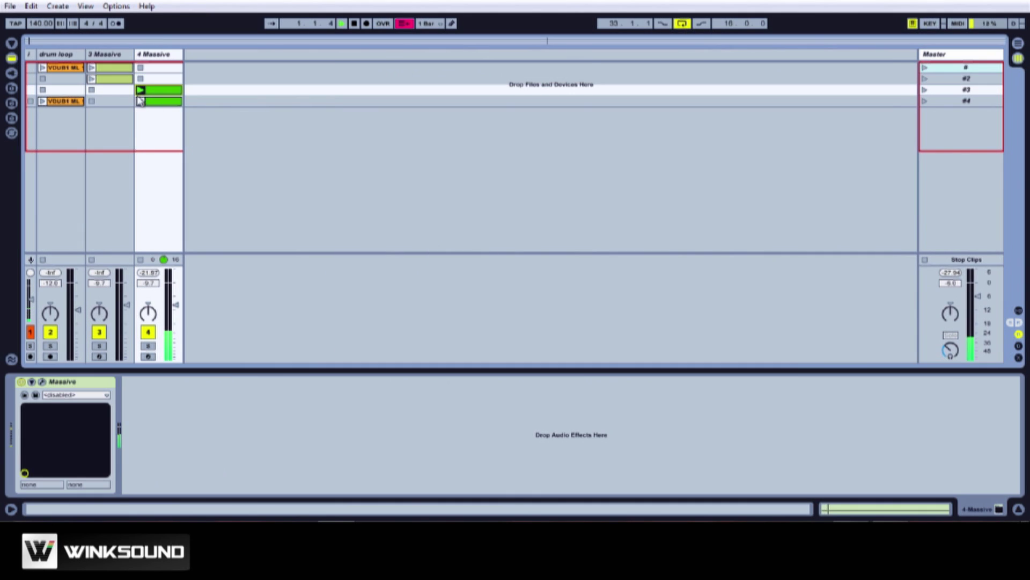
left_click(35, 395)
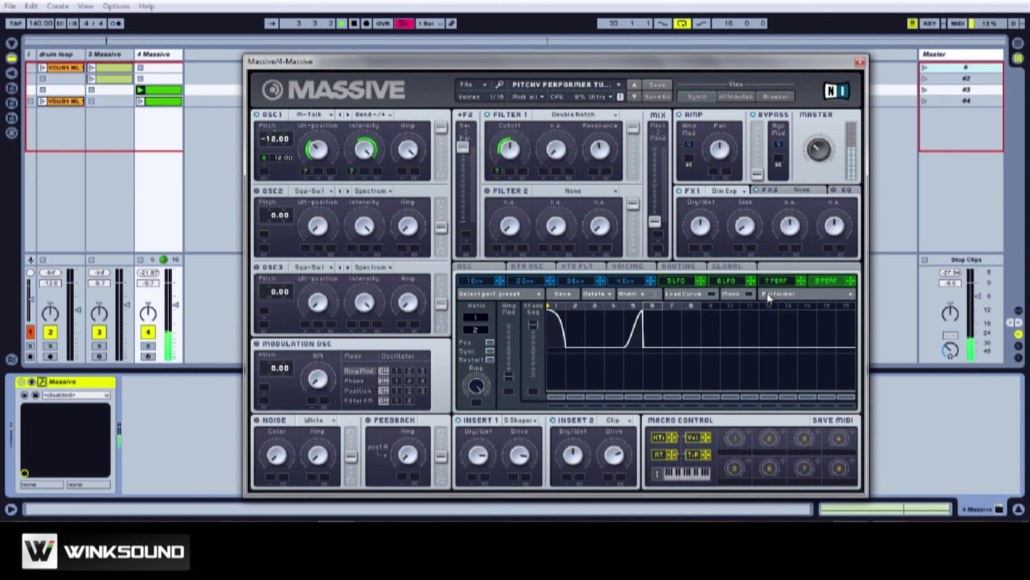
Step: Show the 8 PERF curve and launch the drum loop with the bass clip
left_click(777, 280)
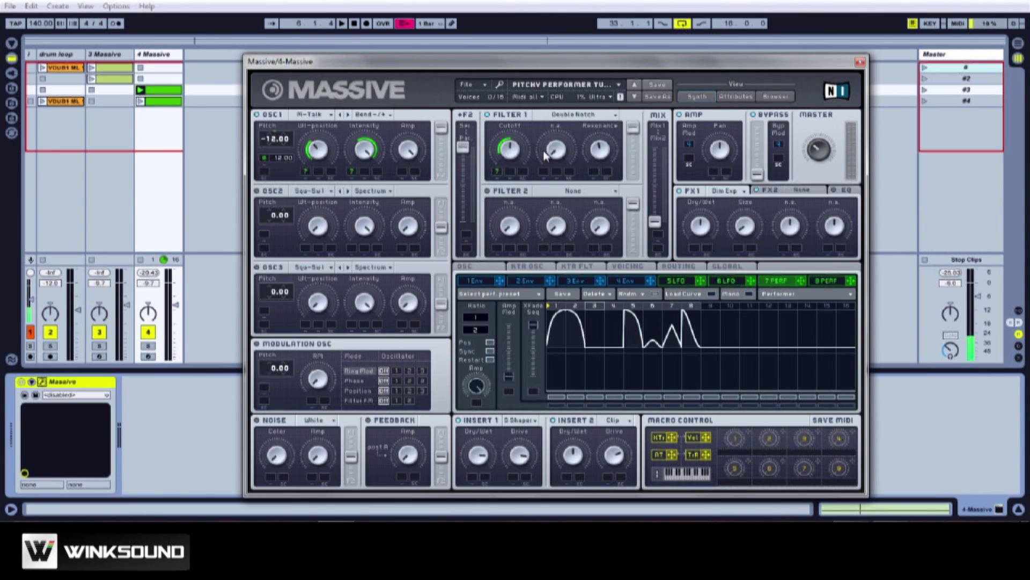
left_click(829, 279)
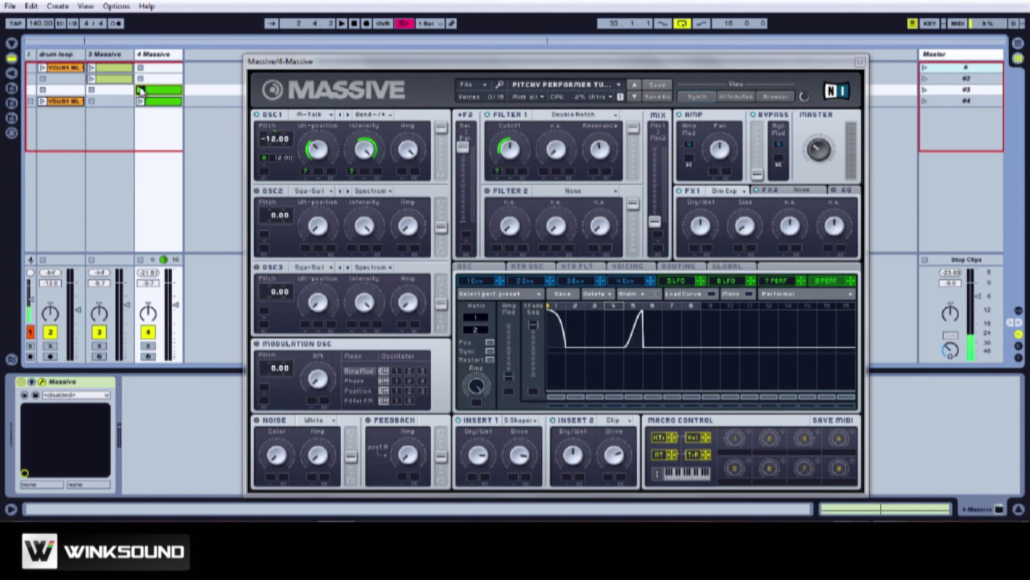
left_click(142, 90)
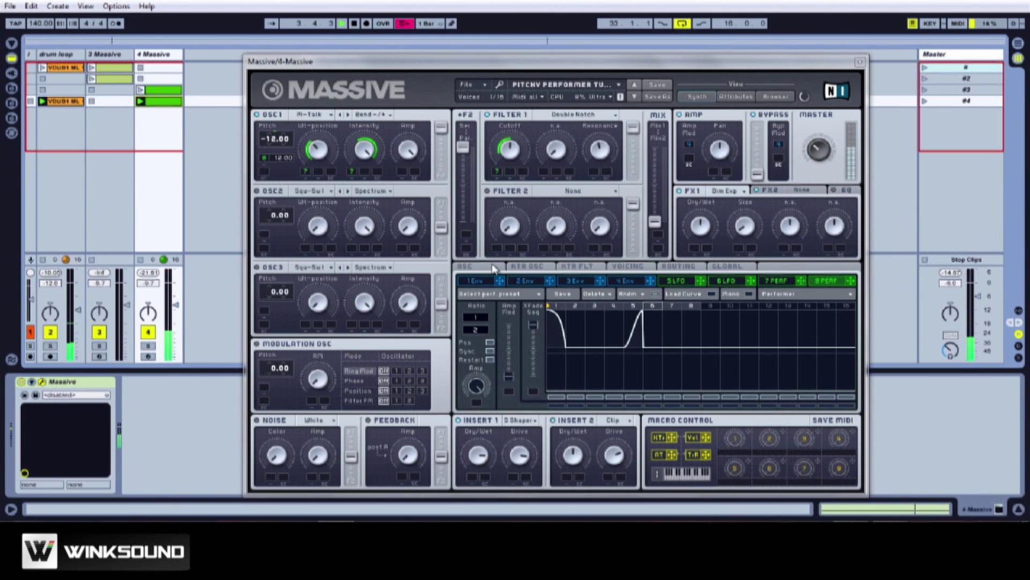
Step: Clear the performer curve, randomize its upper curves, and flatten the later steps
left_click(560, 322)
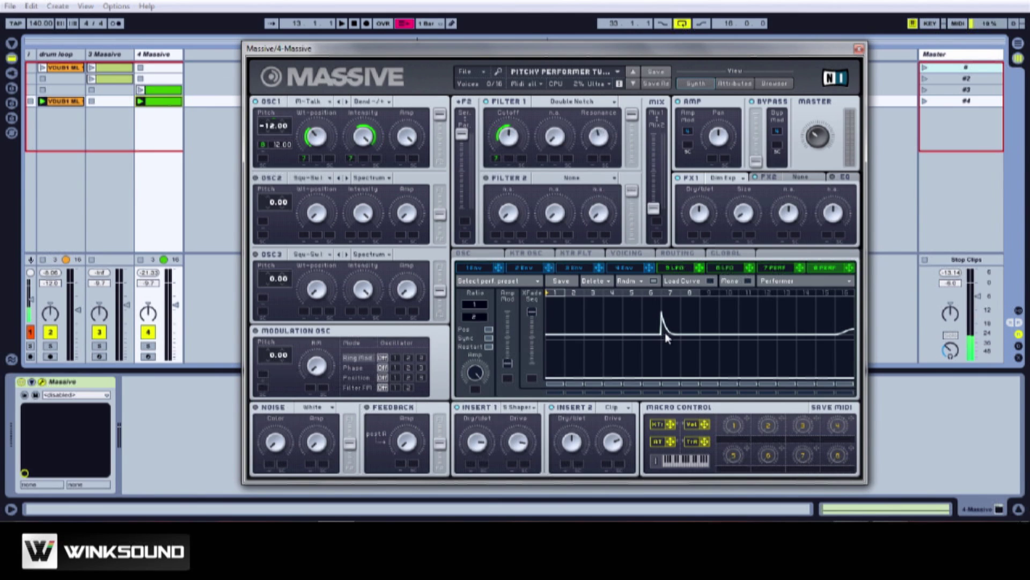
left_click(642, 280)
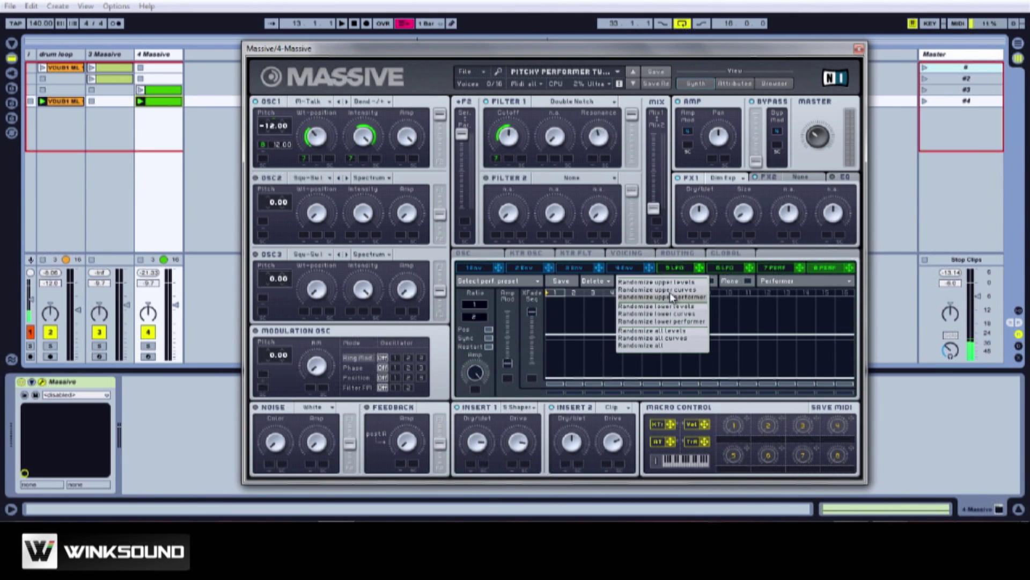
left_click(649, 295)
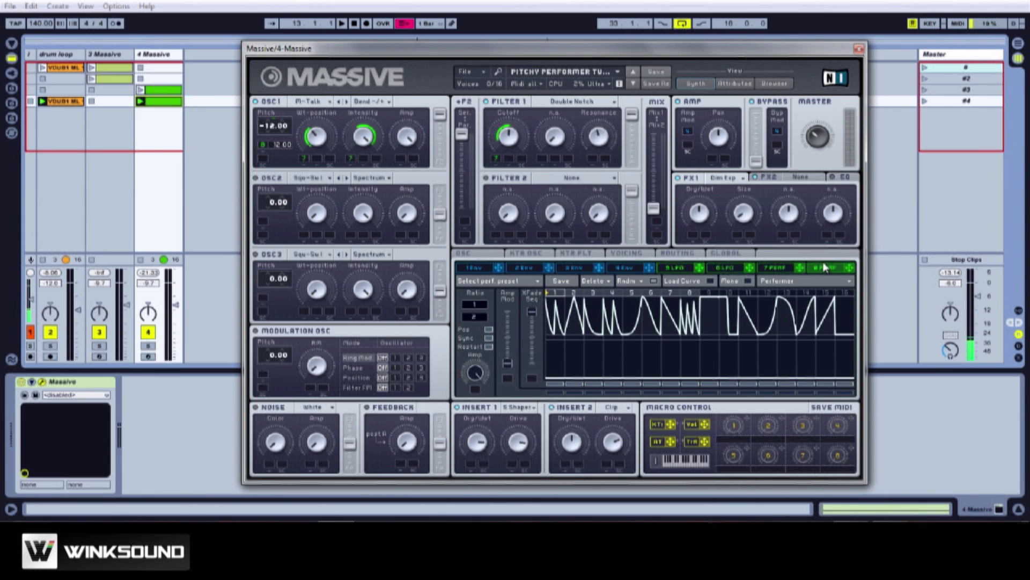
left_click_drag(705, 319, 793, 339)
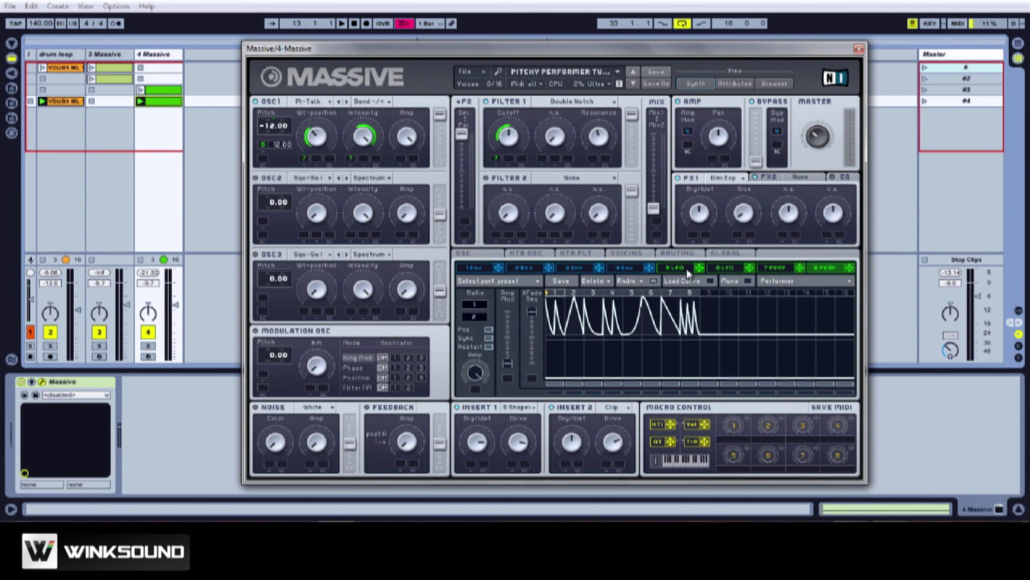
Step: Re-roll the random upper curves twice for rounder peaks across the first steps
left_click(651, 283)
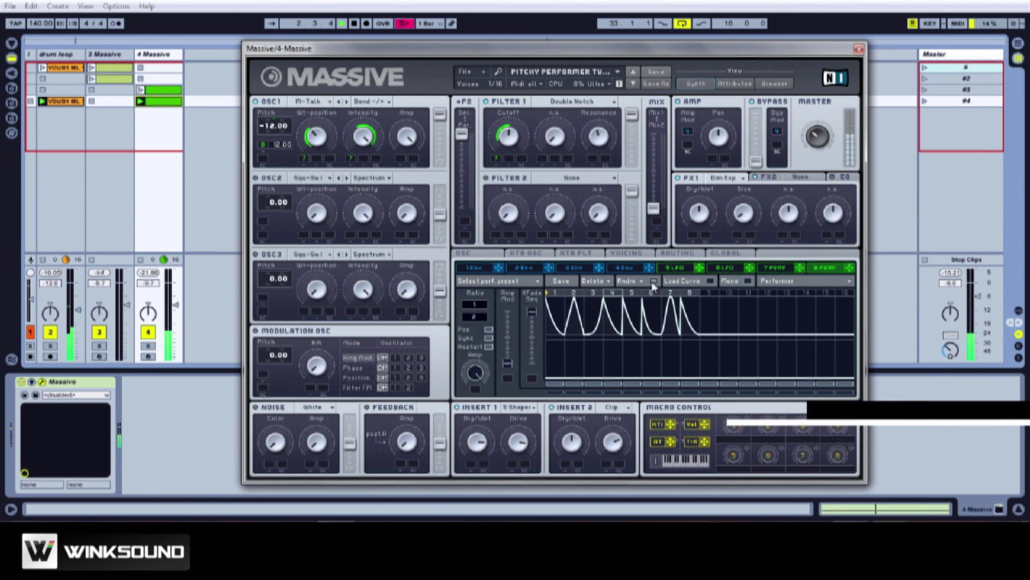
left_click(652, 281)
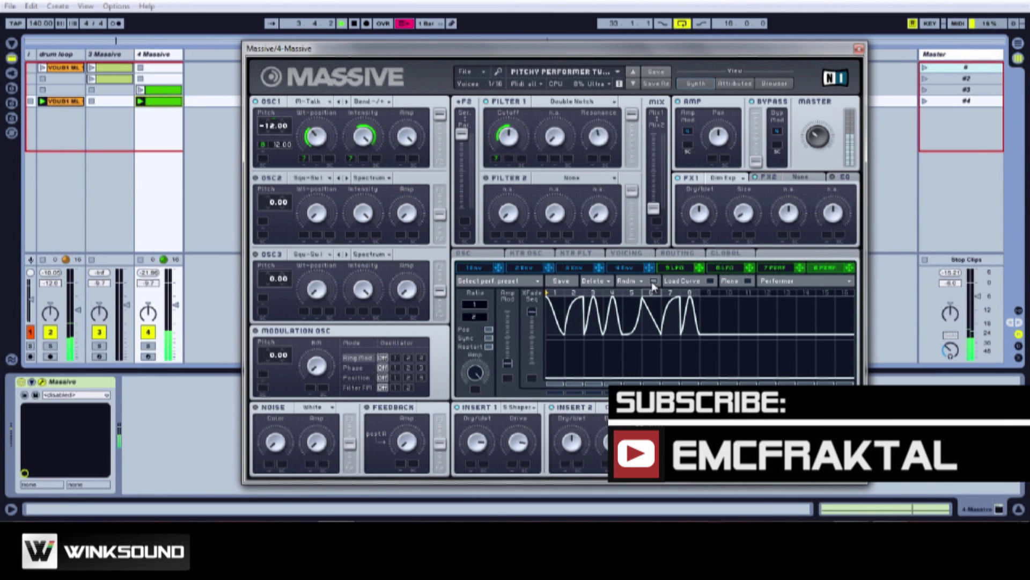